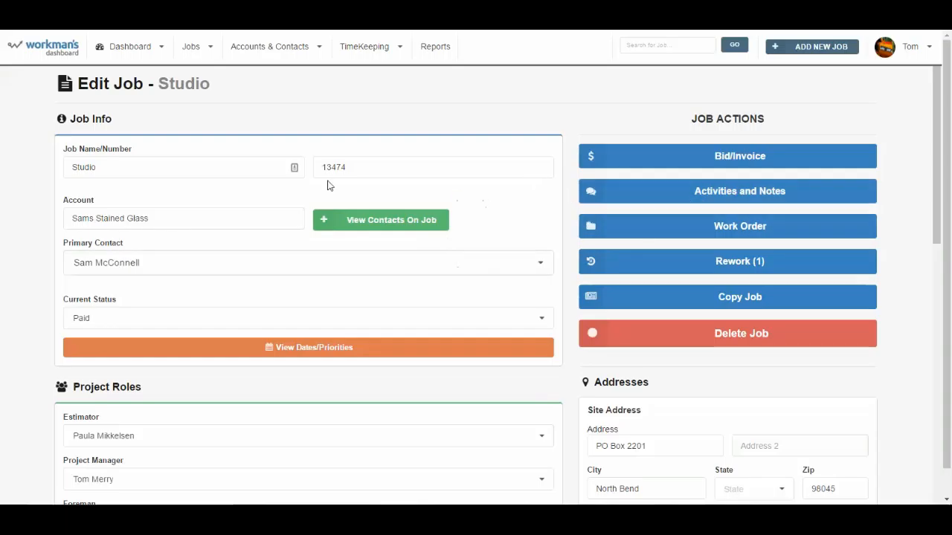
# Step: Open the Studio job's bid and check its tax choices: Tacoma, Seattle, Enter Your Own
pyautogui.click(727, 156)
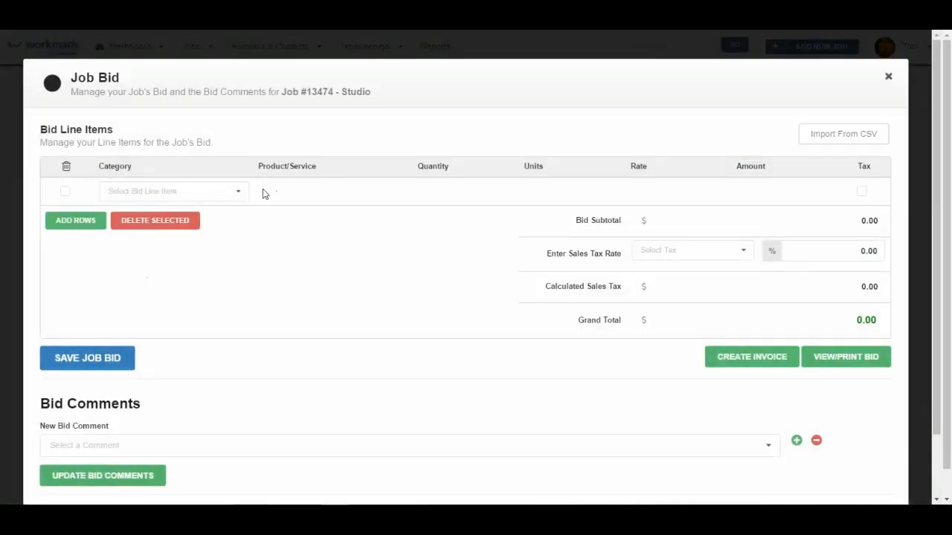
pyautogui.click(743, 251)
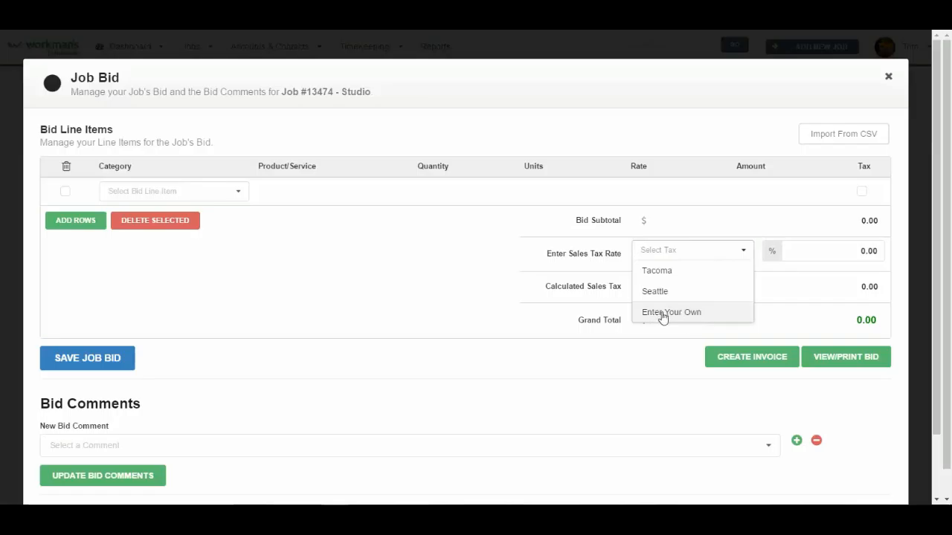
pyautogui.click(506, 274)
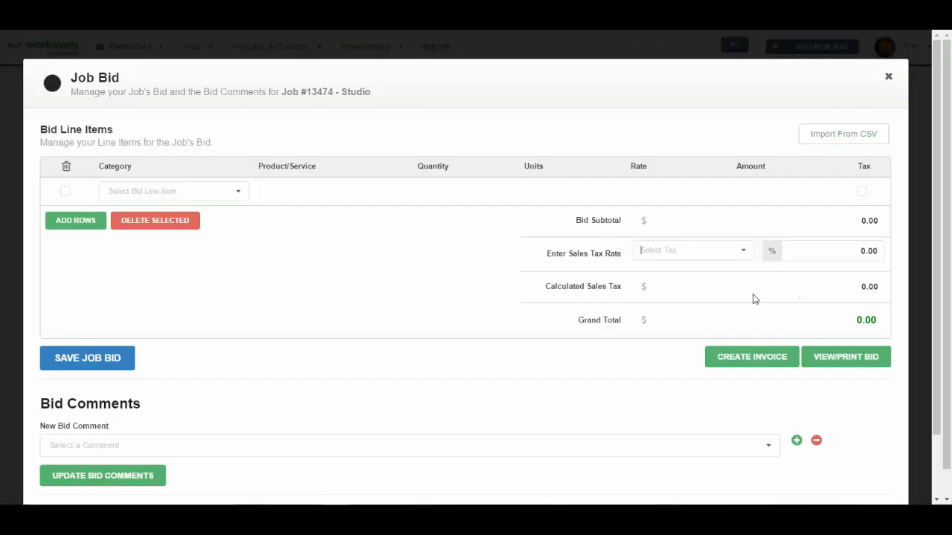
# Step: Look over the sales tax list again without choosing a rate, then close the Job Bid
pyautogui.click(748, 252)
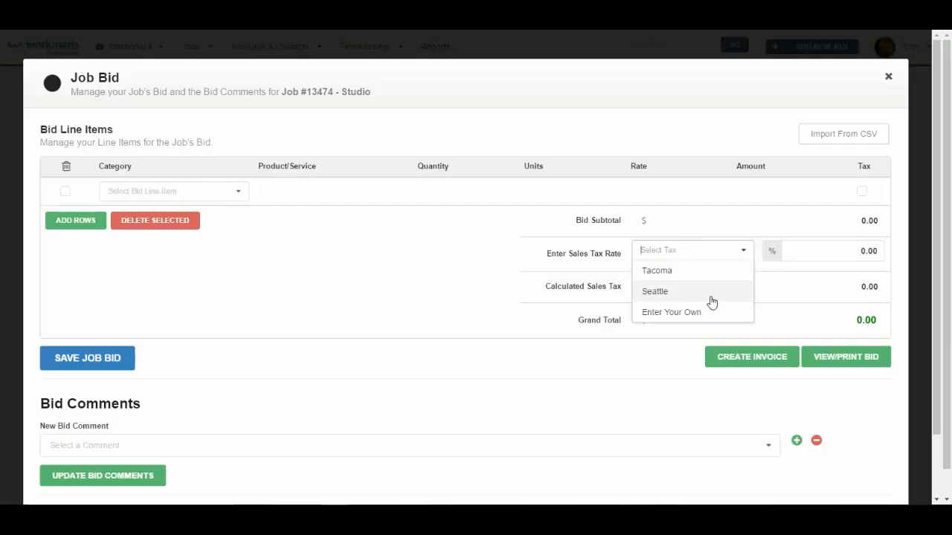
pyautogui.click(468, 286)
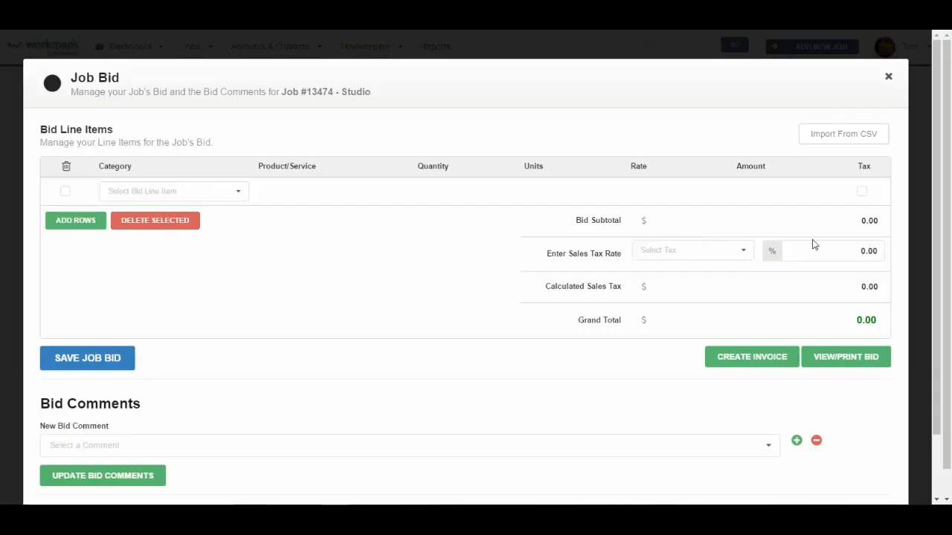
pyautogui.click(888, 77)
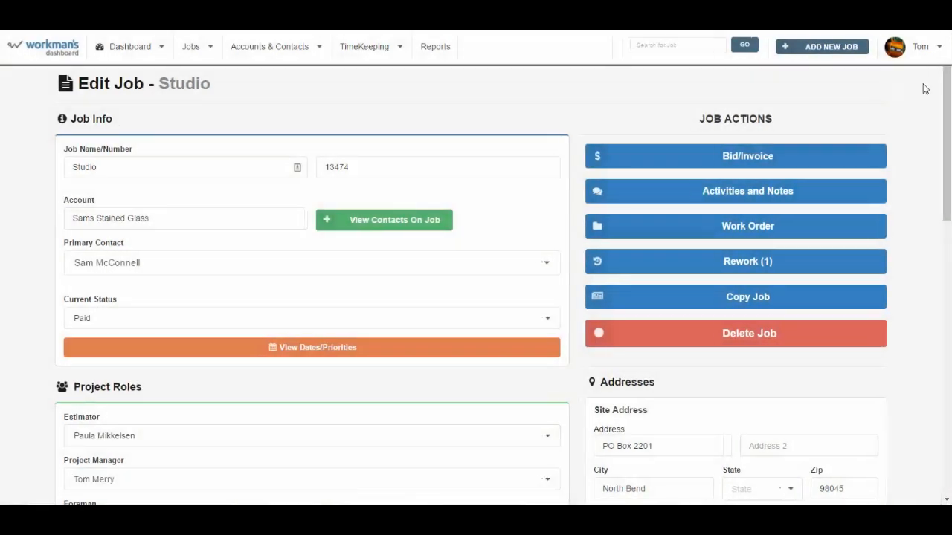
# Step: Go to the Admin Panel, discard the unsaved job page, and show the company Tax Rates
pyautogui.click(938, 49)
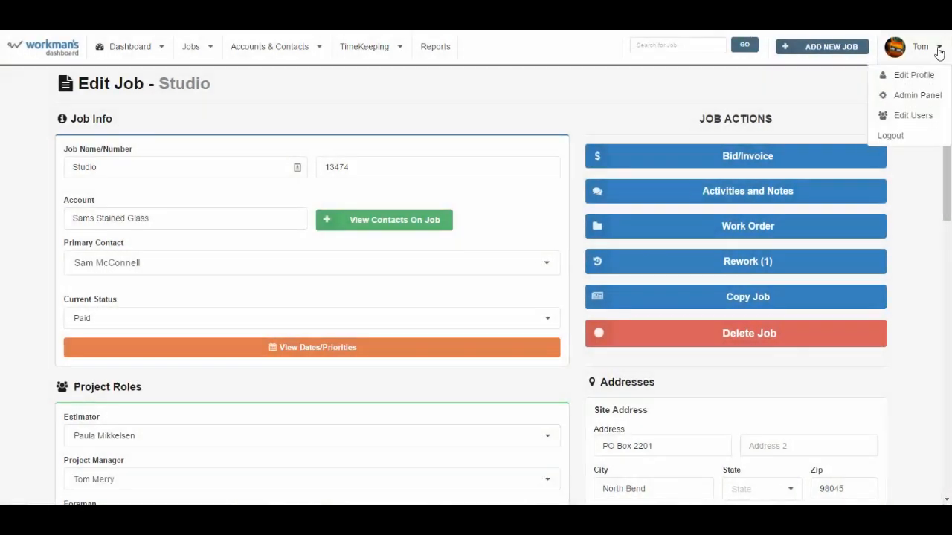
pyautogui.click(921, 103)
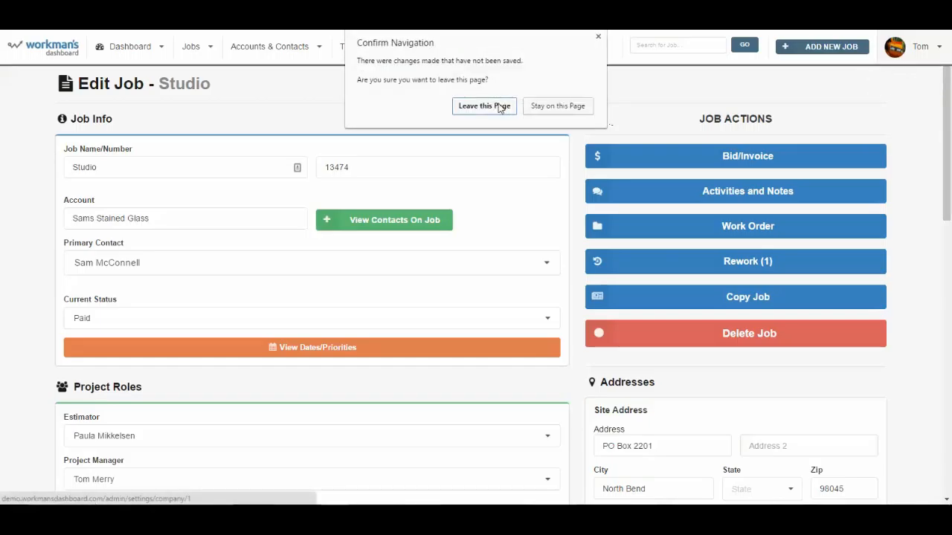
pyautogui.click(500, 107)
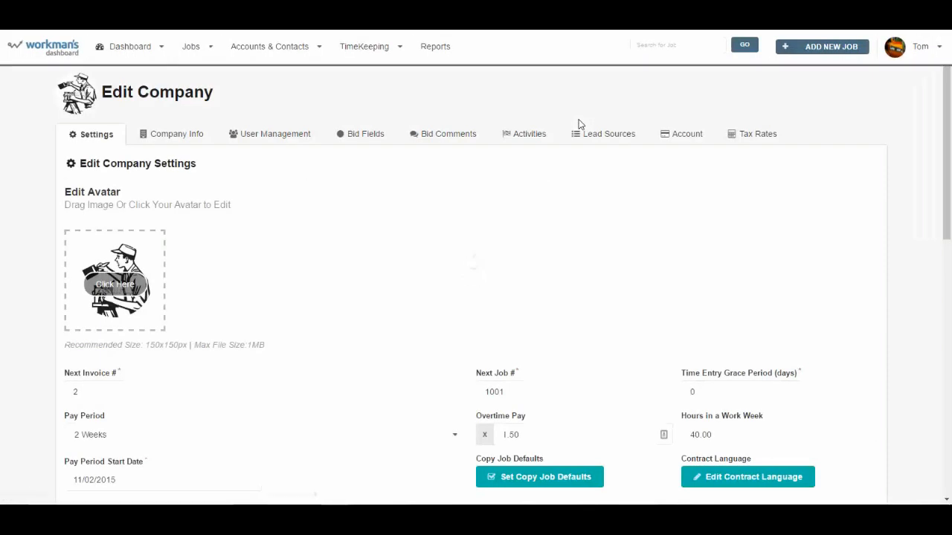
pyautogui.click(759, 137)
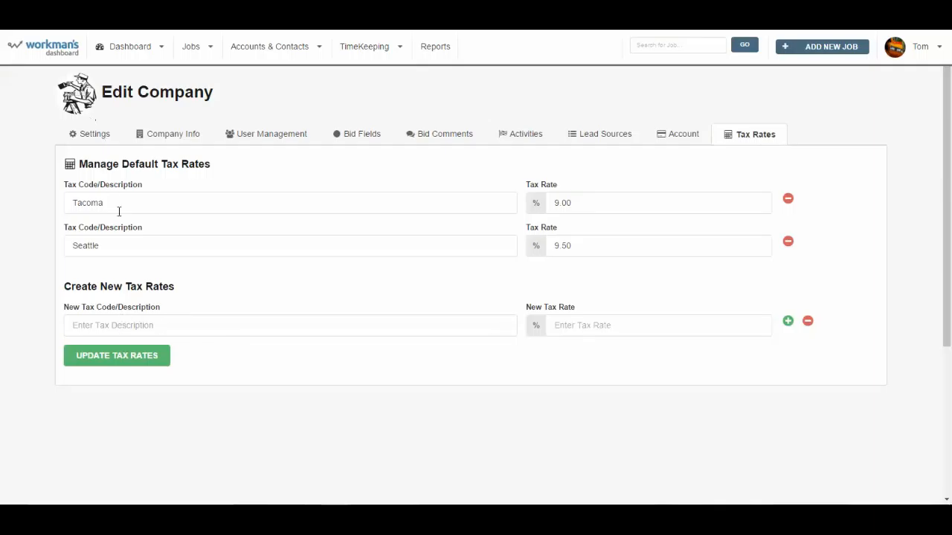
# Step: Add a new tax rate 'Everett' at 9.00% and update the company tax rates
pyautogui.click(134, 329)
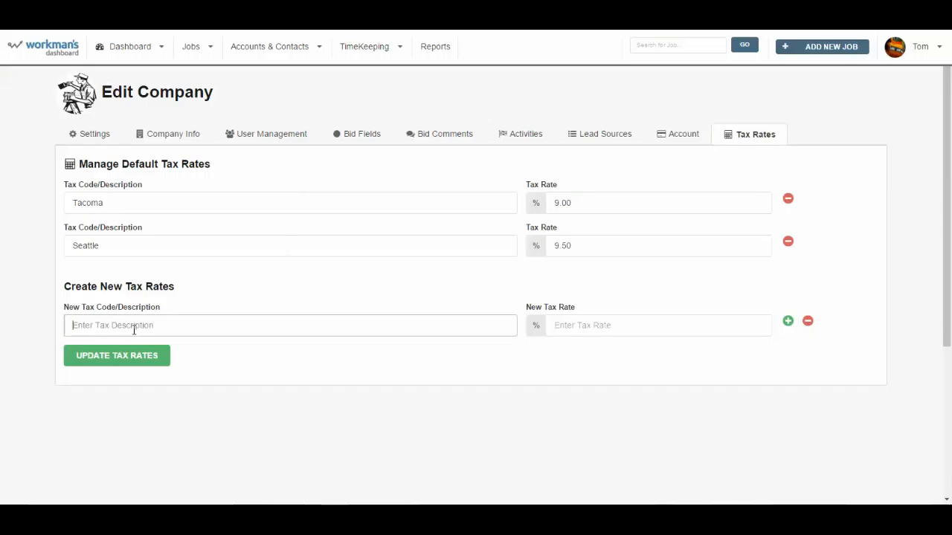
pyautogui.write('Everett')
pyautogui.press('Tab')
pyautogui.write('9')
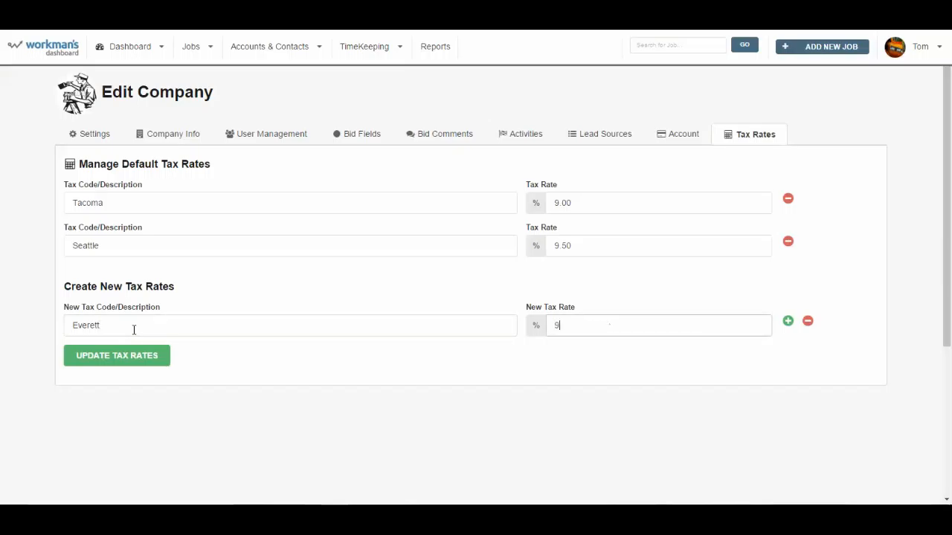
pyautogui.write('.00')
pyautogui.click(787, 323)
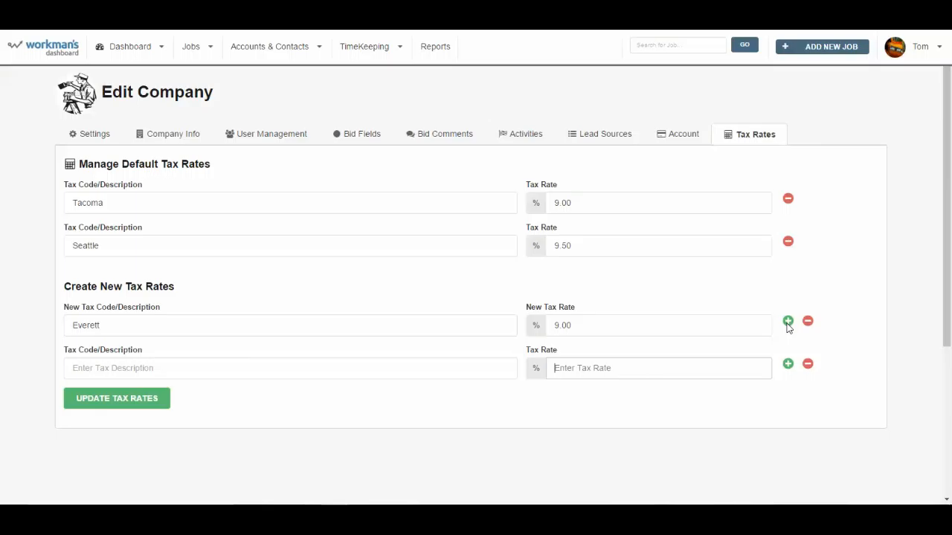
pyautogui.click(128, 400)
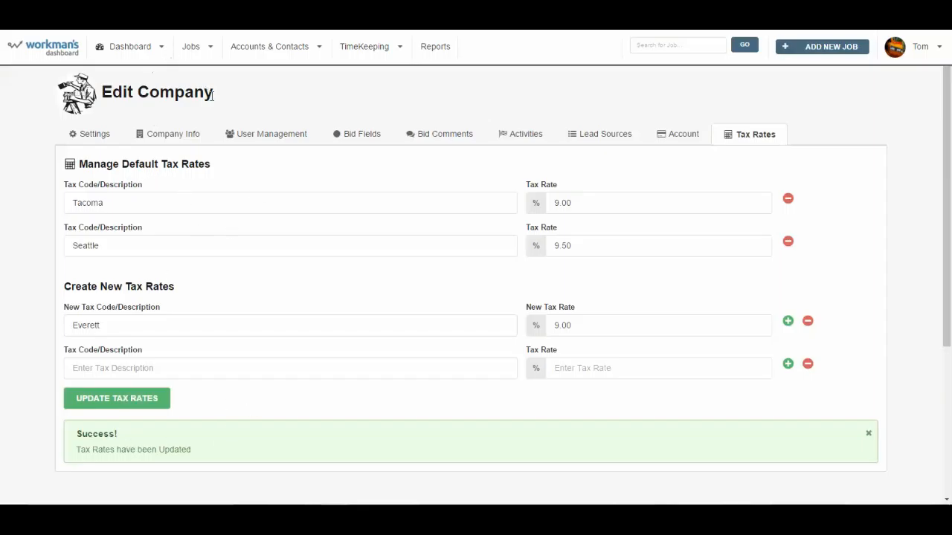
pyautogui.click(213, 56)
# Step: Reopen the bid for job 13474 Studio and choose Everett as its sales tax
pyautogui.click(217, 75)
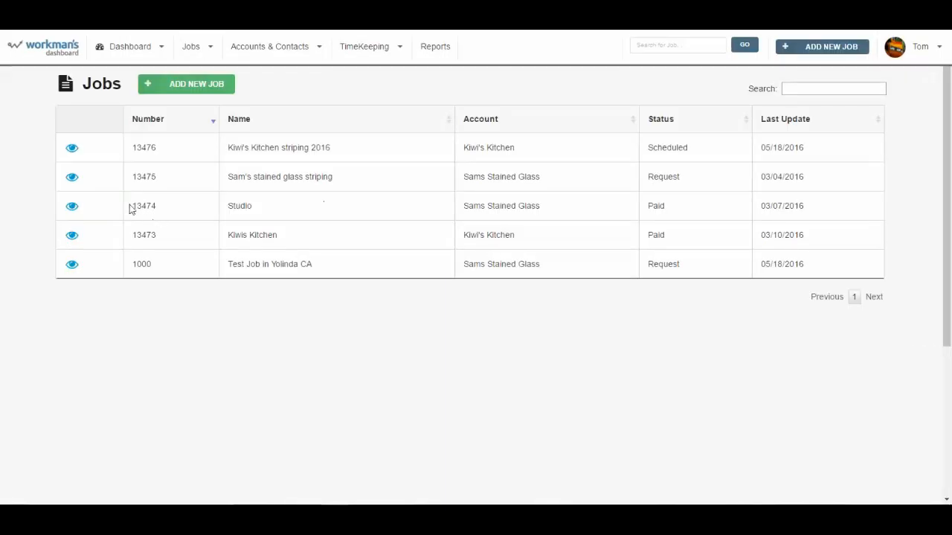
pyautogui.click(654, 205)
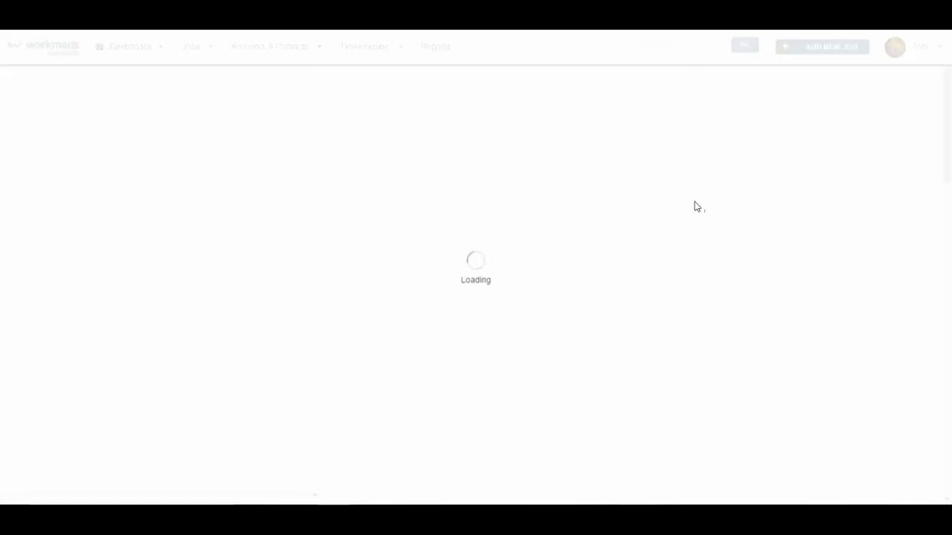
pyautogui.click(699, 156)
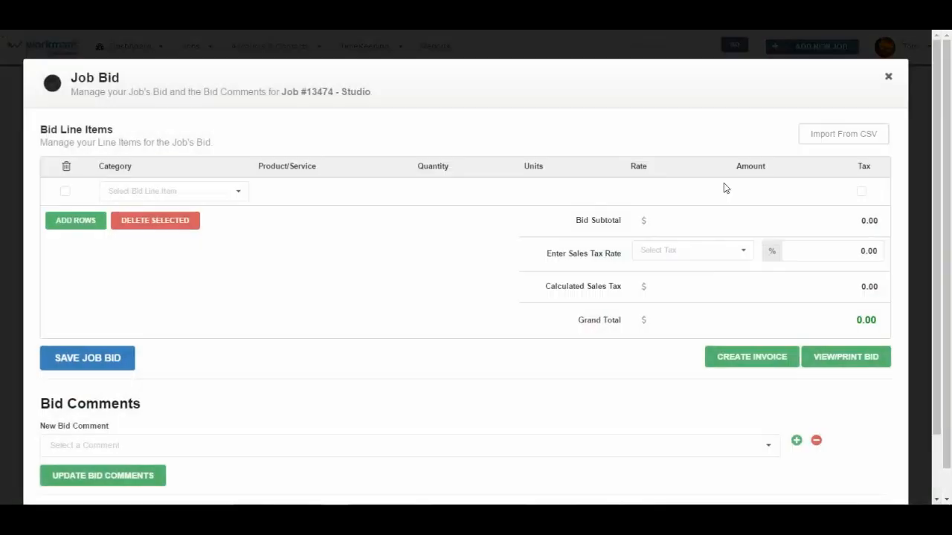
pyautogui.click(732, 250)
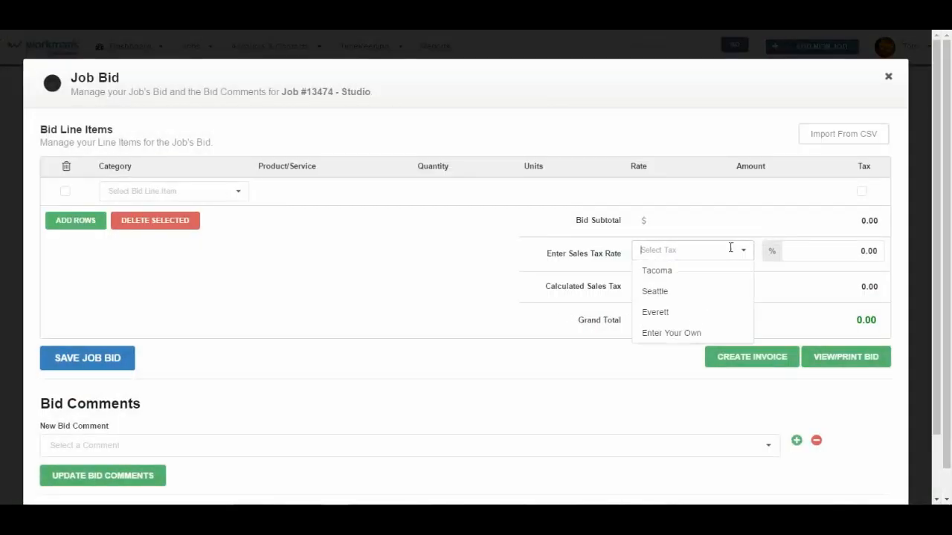
pyautogui.click(673, 313)
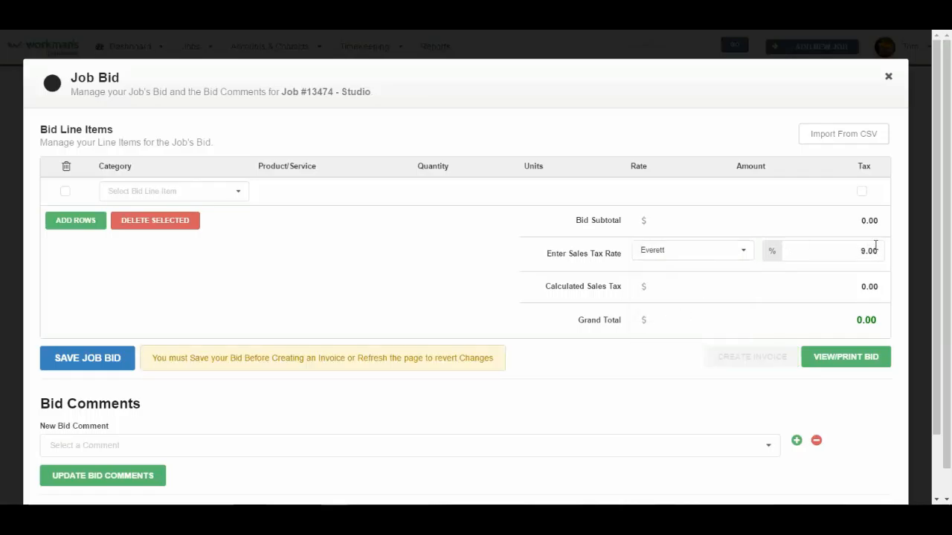
# Step: Fill the bid line with category House Painting, service Cleaning and prep work, and quantity 1
pyautogui.click(240, 193)
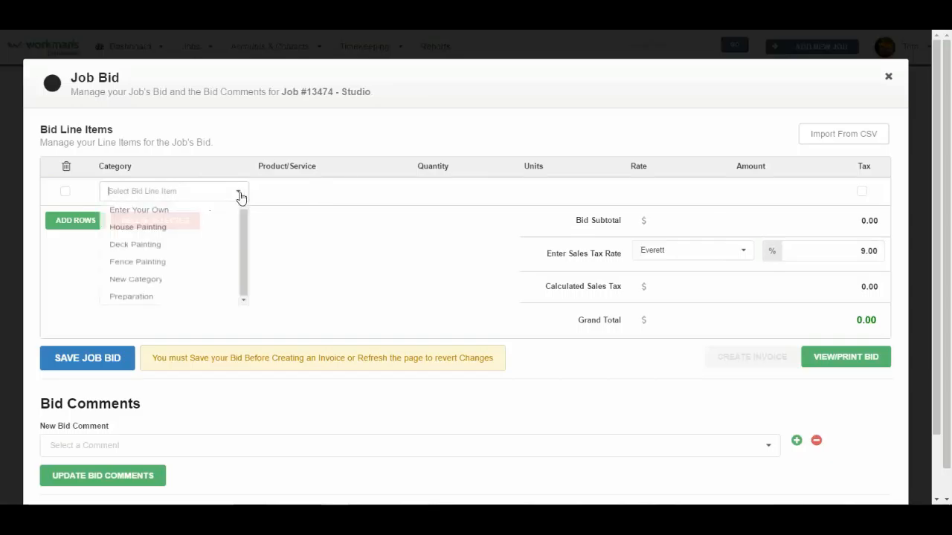
pyautogui.click(210, 232)
pyautogui.click(324, 191)
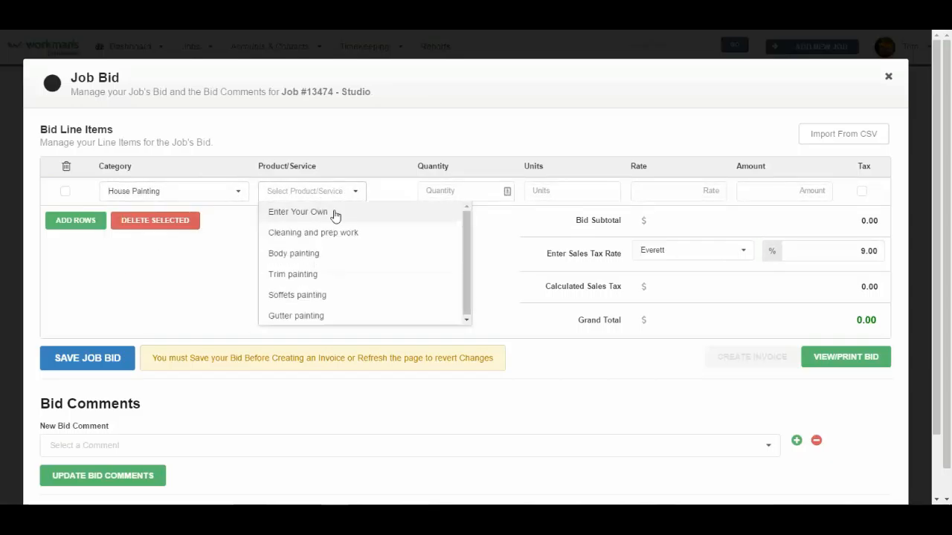
pyautogui.click(331, 233)
pyautogui.click(450, 192)
pyautogui.write('1')
pyautogui.press('Tab')
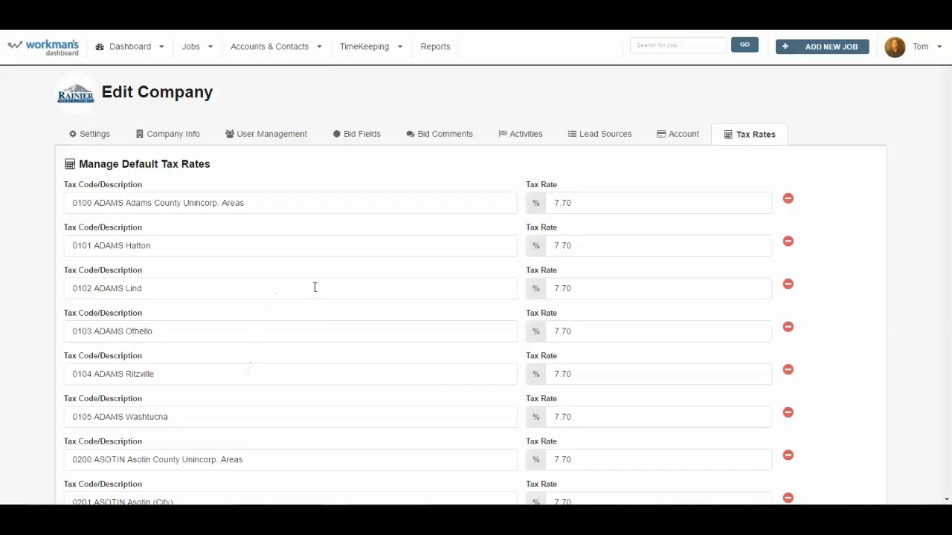
# Step: Scroll the county tax code list down to the King County codes, selecting 'Wilson' along the way
pyautogui.scroll(-4, 318, 308)
pyautogui.scroll(-14, 318, 307)
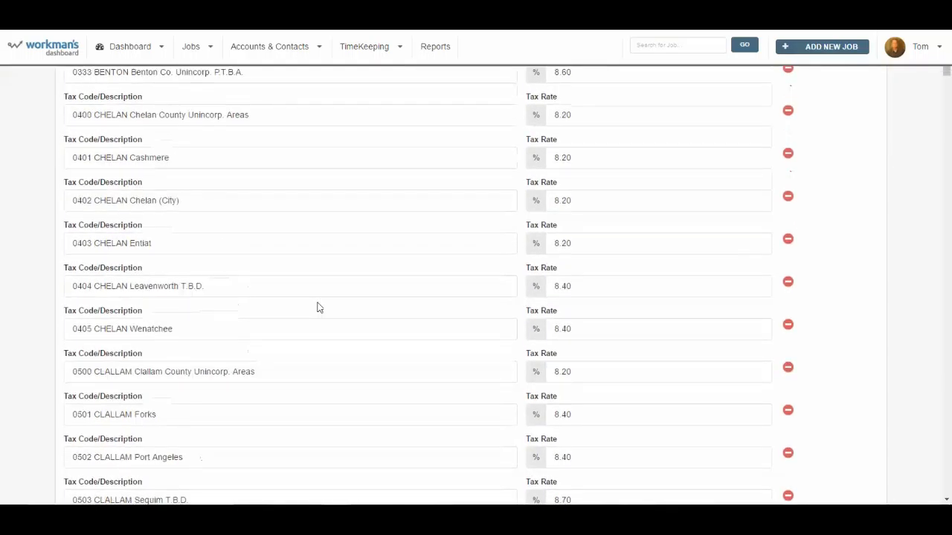
pyautogui.scroll(-15, 318, 308)
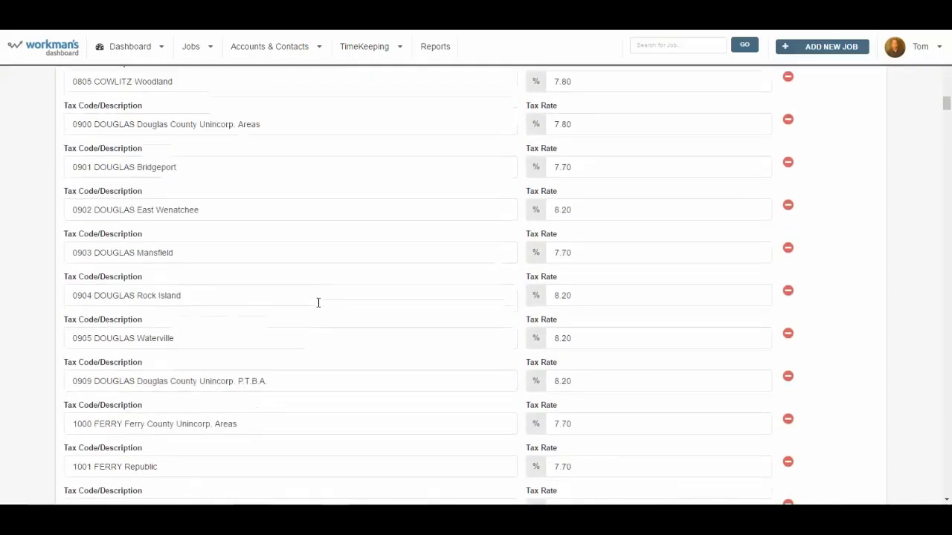
pyautogui.scroll(-6, 318, 302)
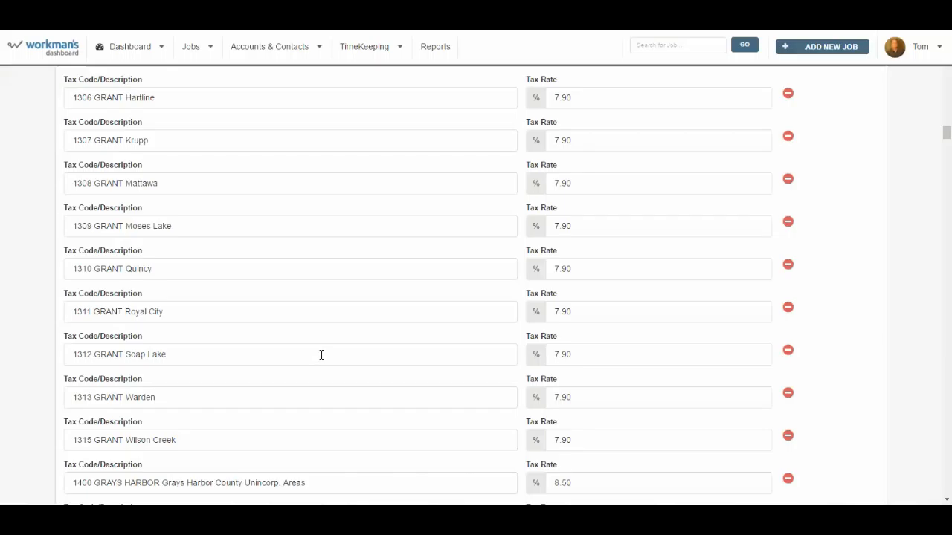
pyautogui.scroll(-3, 323, 349)
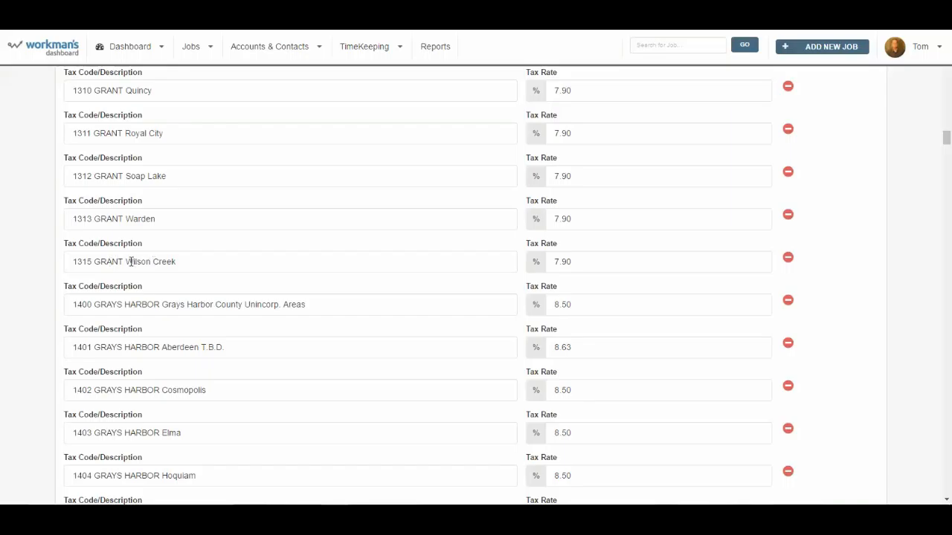
pyautogui.moveTo(125, 262); pyautogui.dragTo(172, 260)
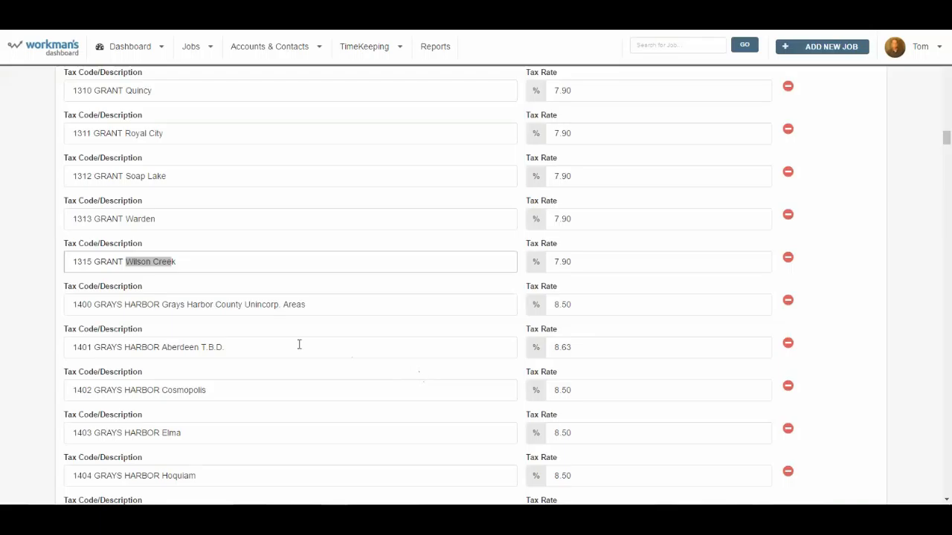
pyautogui.scroll(-5, 297, 342)
pyautogui.scroll(-2, 297, 340)
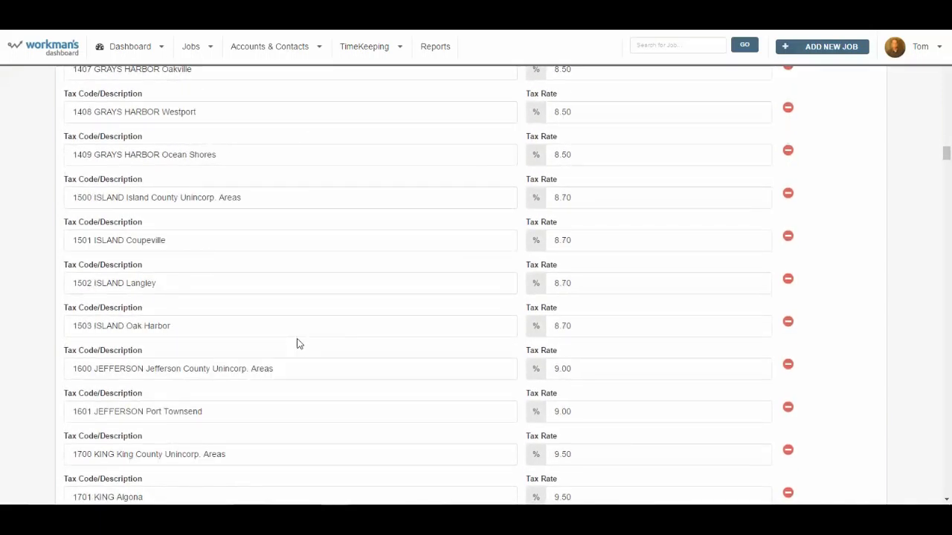
pyautogui.scroll(-3, 298, 342)
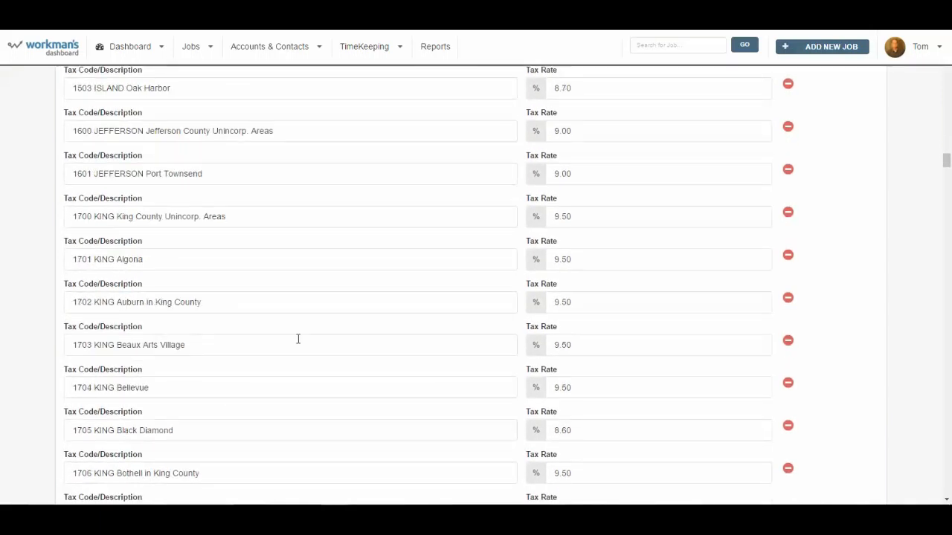
pyautogui.scroll(-7, 298, 341)
pyautogui.scroll(-13, 297, 339)
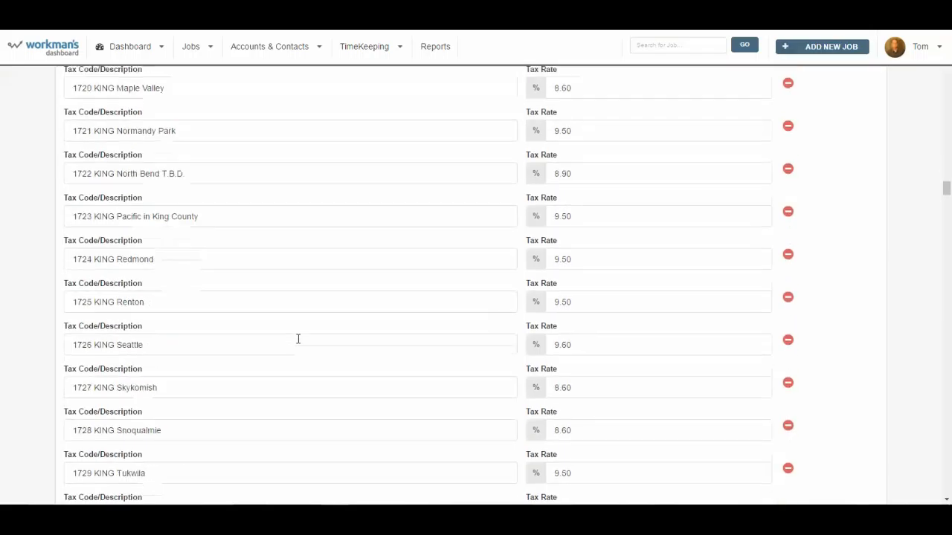